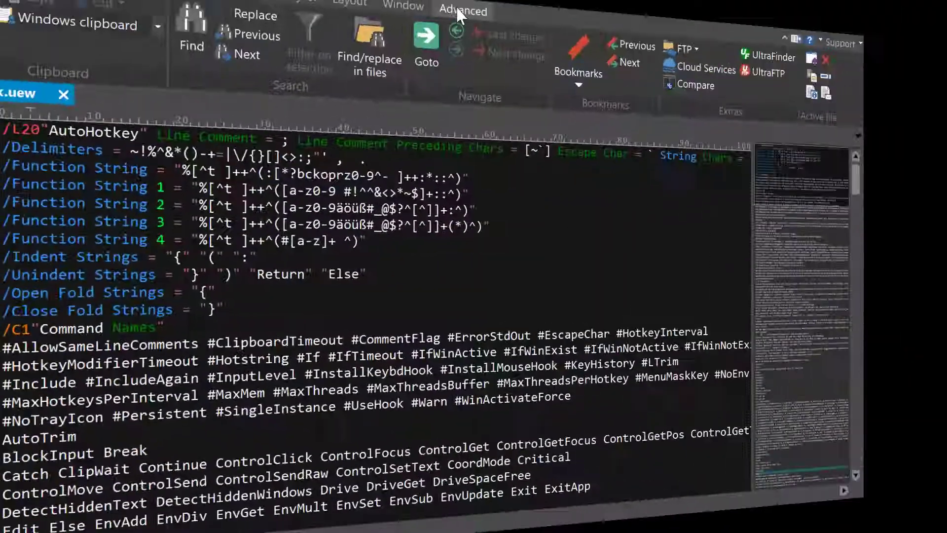
- Browse the Advanced tab's Play macro options and choose a saved macro from the list
click(459, 10)
click(426, 78)
click(429, 95)
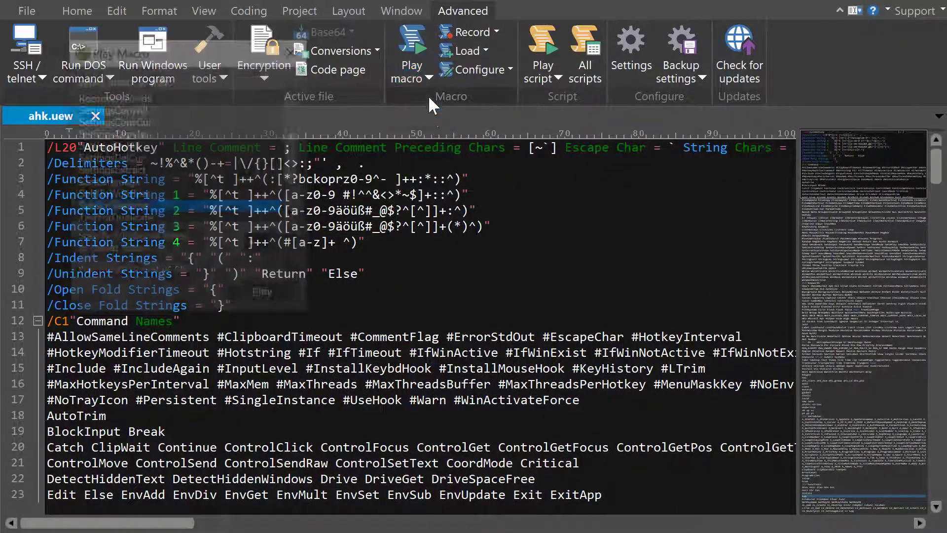
click(175, 182)
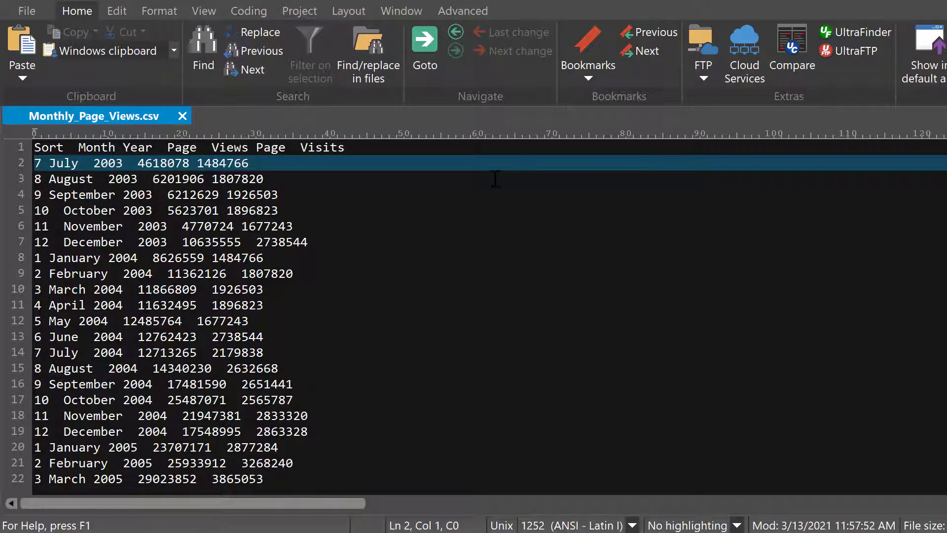
- Record keystrokes on line 2 that cut 'July' to 'Jul' followed by a tab
click(459, 11)
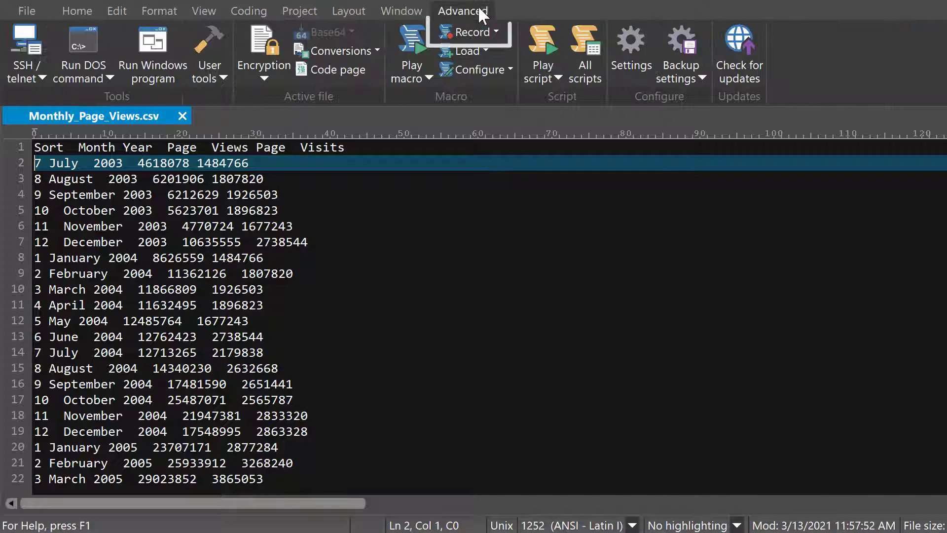
click(473, 32)
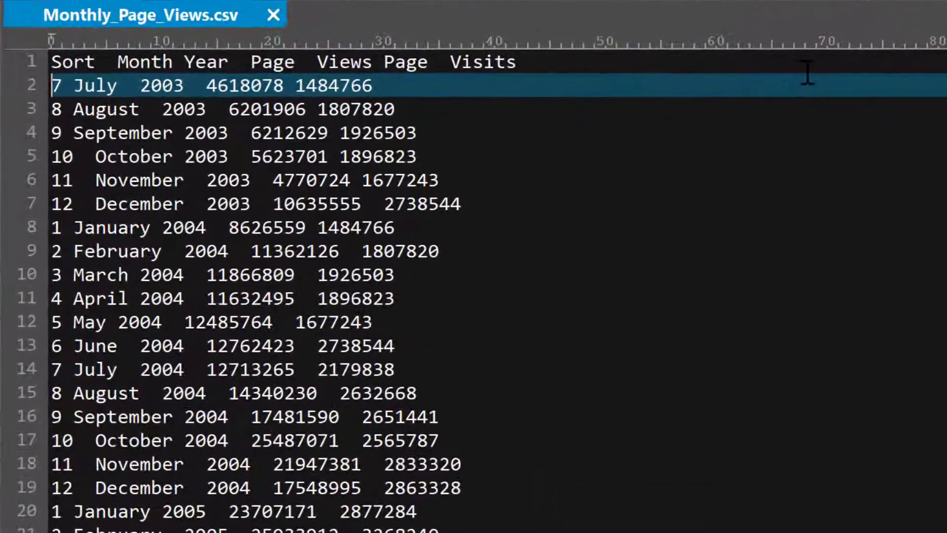
key(ctrl+Right)
key(Right)
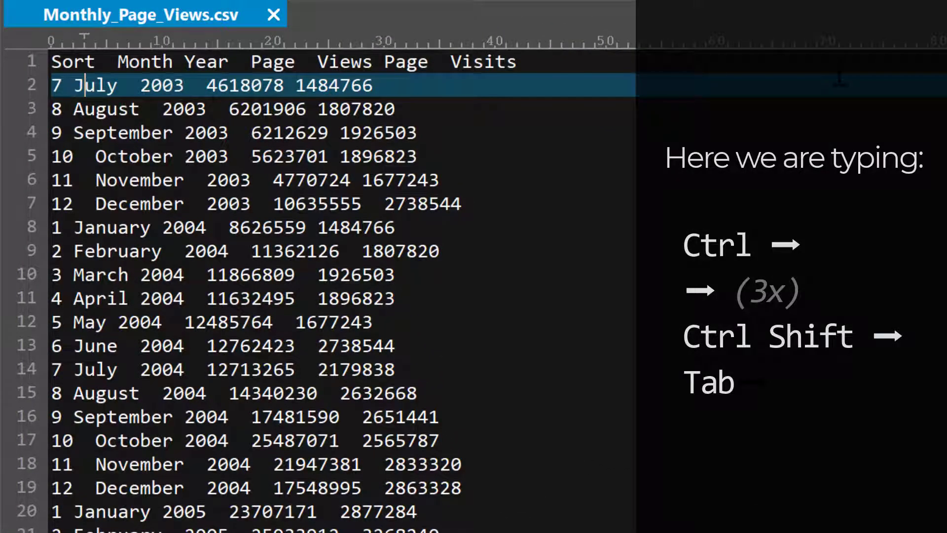
key(Right)
key(Right)
key(ctrl+shift+Right)
key(Tab)
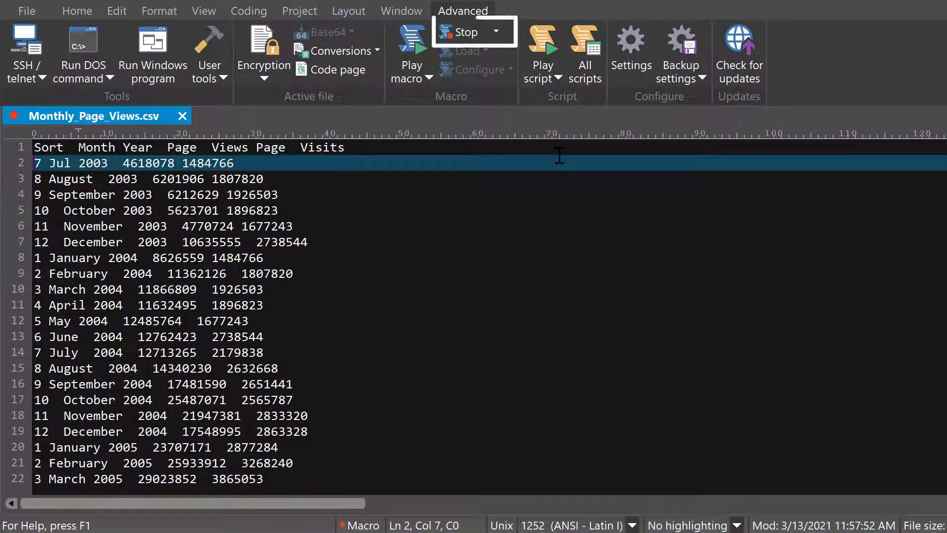
- Stop recording, review the macro's commands, and play the macro once on line 2
click(482, 34)
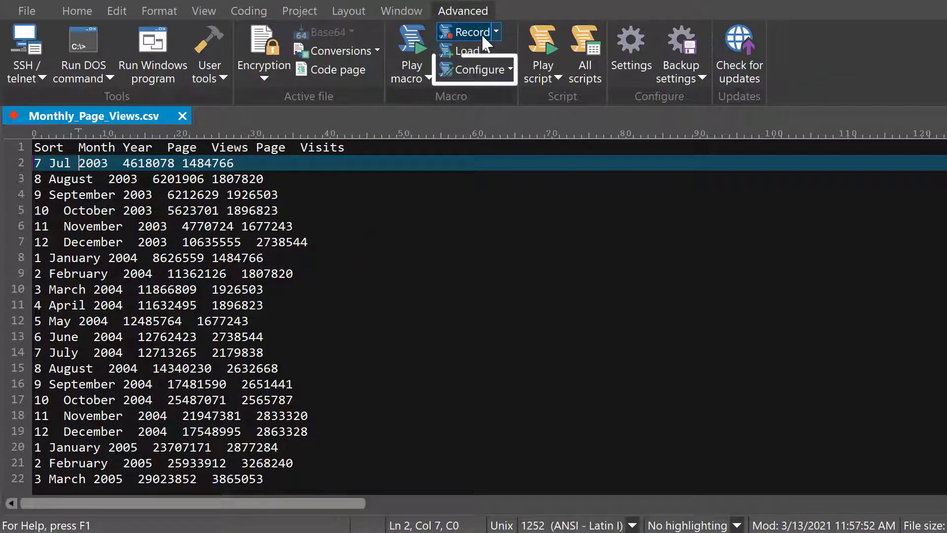
click(483, 67)
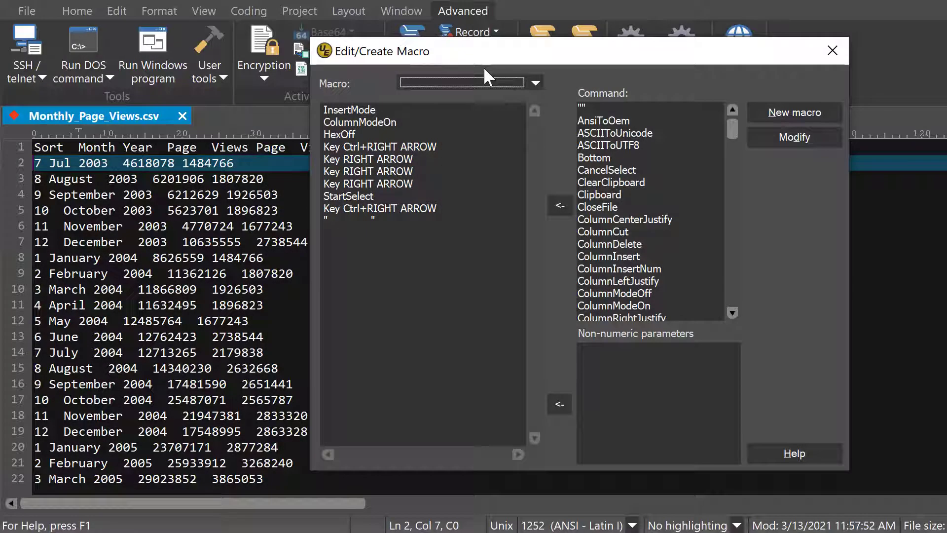
click(833, 51)
click(416, 80)
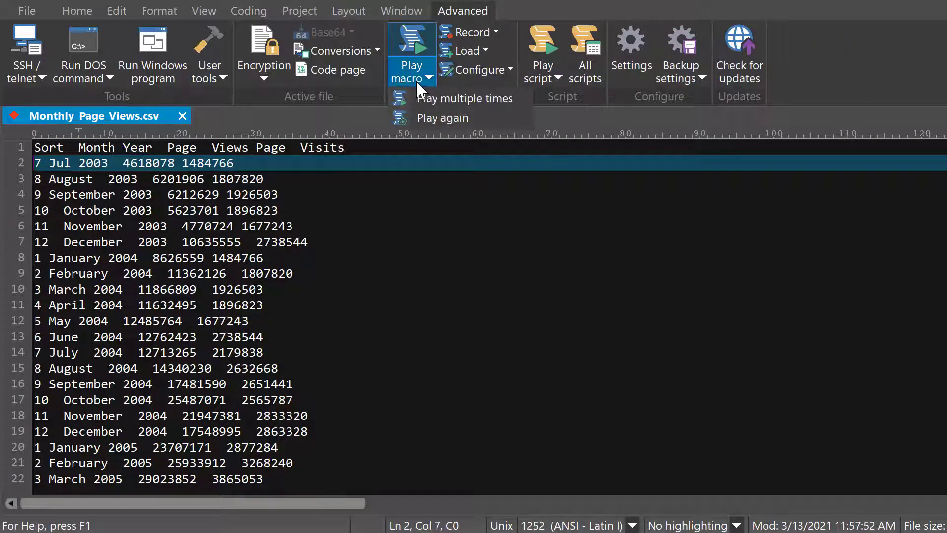
click(421, 115)
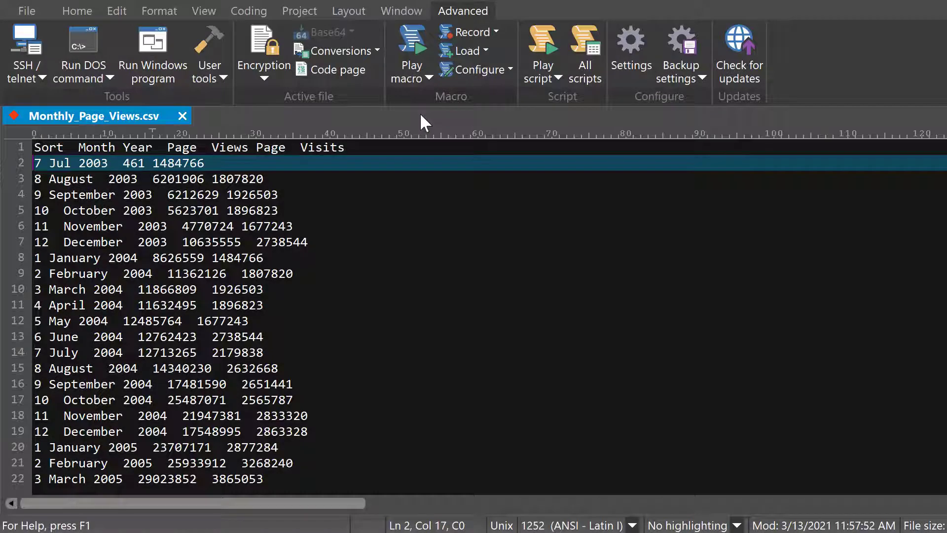
- Add Key DOWN ARROW and Key HOME after HexOff in the macro and save it
click(474, 71)
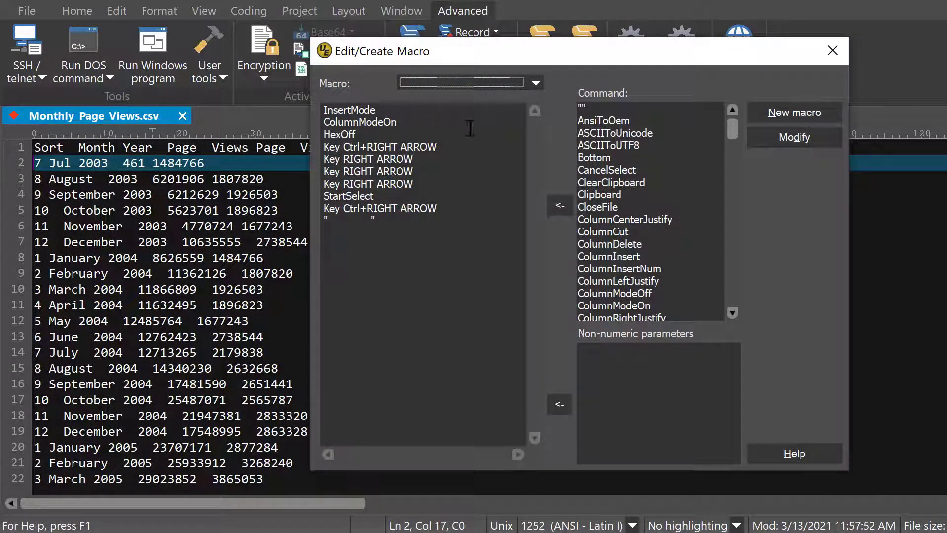
click(458, 136)
key(Return)
text(Key DO)
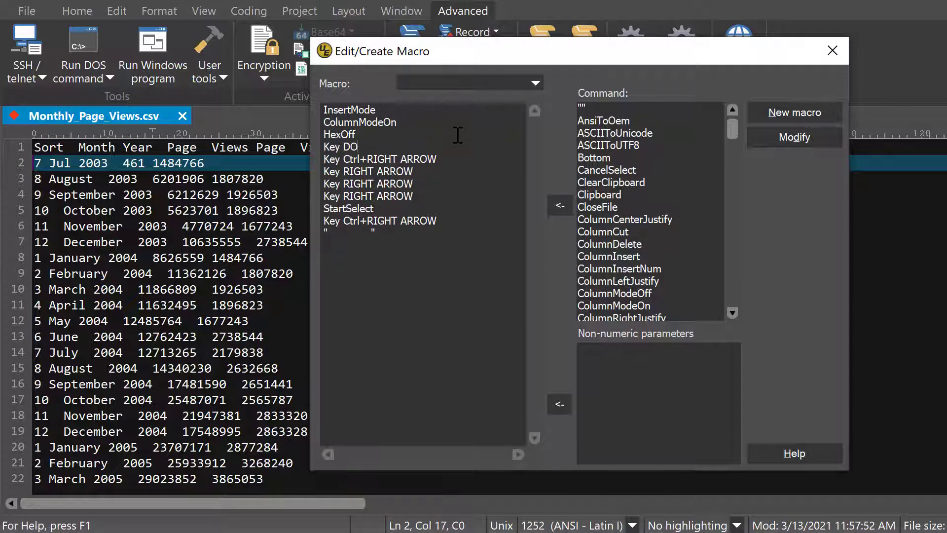
text(WN ARROW)
key(Return)
text(Key HOME)
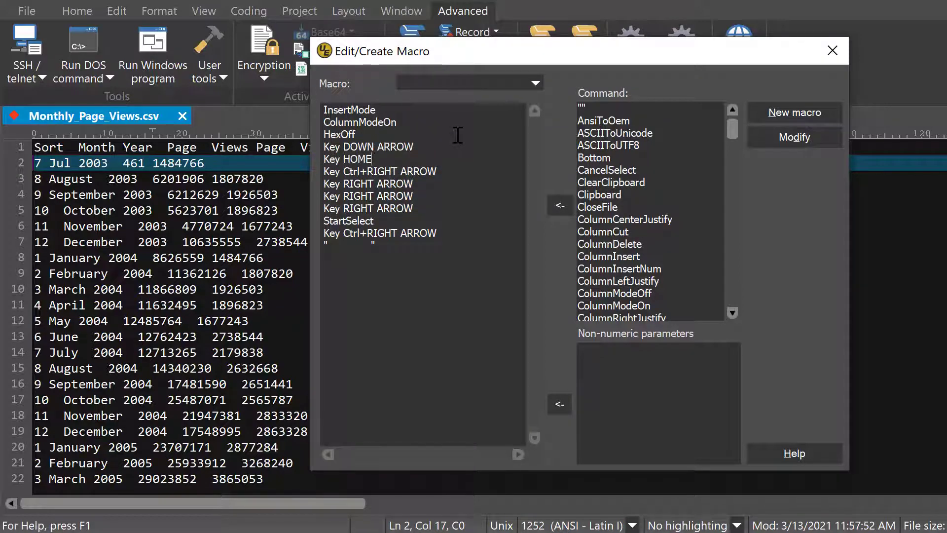
click(833, 52)
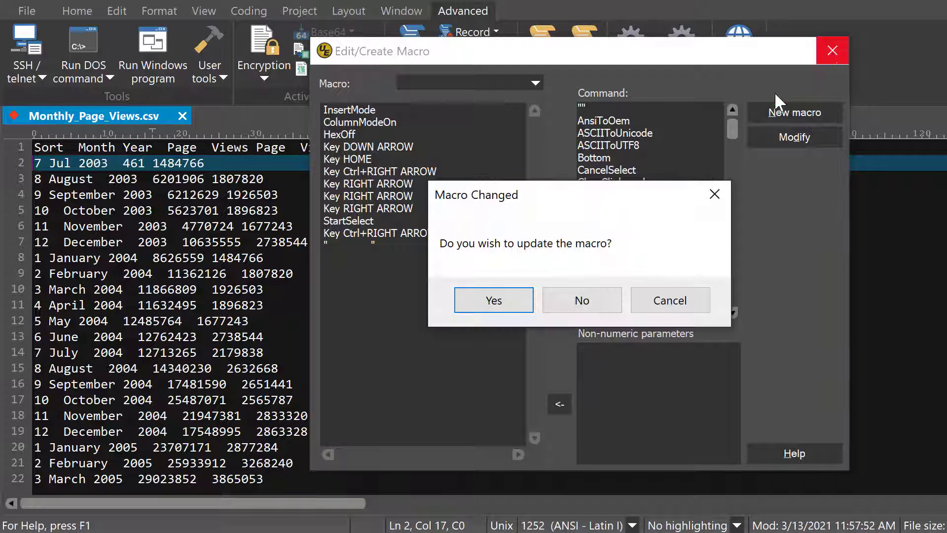
click(502, 300)
text(8078)
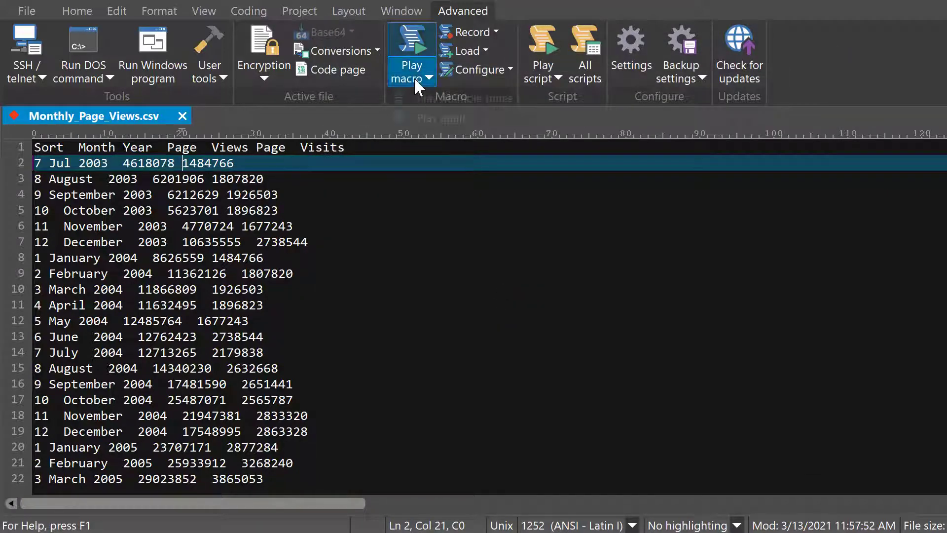
- Replay the edited macro from the Play macro menu, shortening months through September
click(416, 78)
click(419, 119)
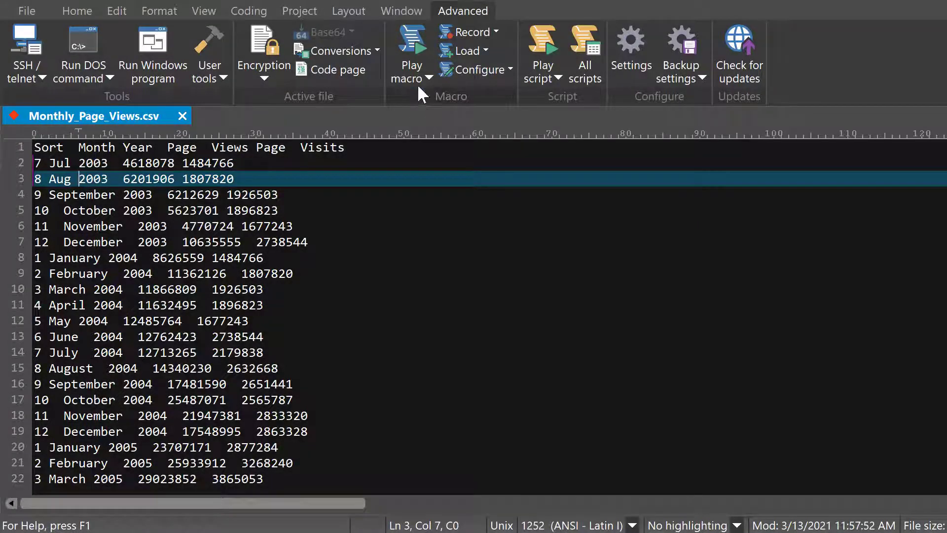
click(417, 81)
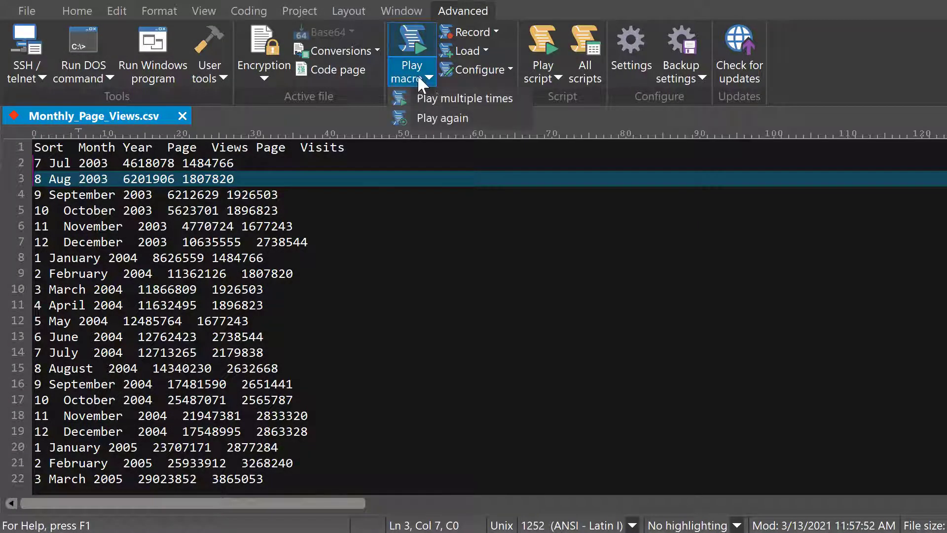
click(422, 119)
click(418, 74)
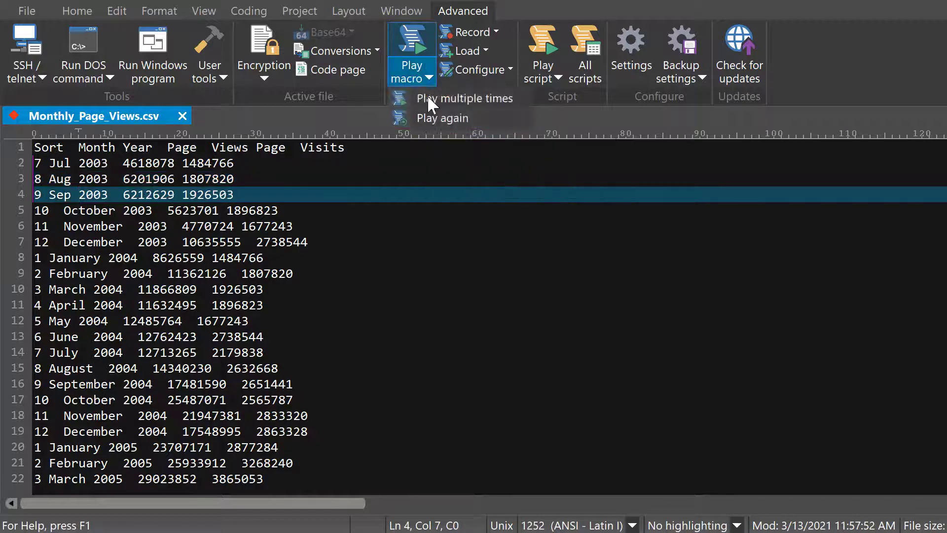
click(430, 118)
- Rerun the macro with Ctrl+M to abbreviate the following months through October 2004
key(ctrl+m)
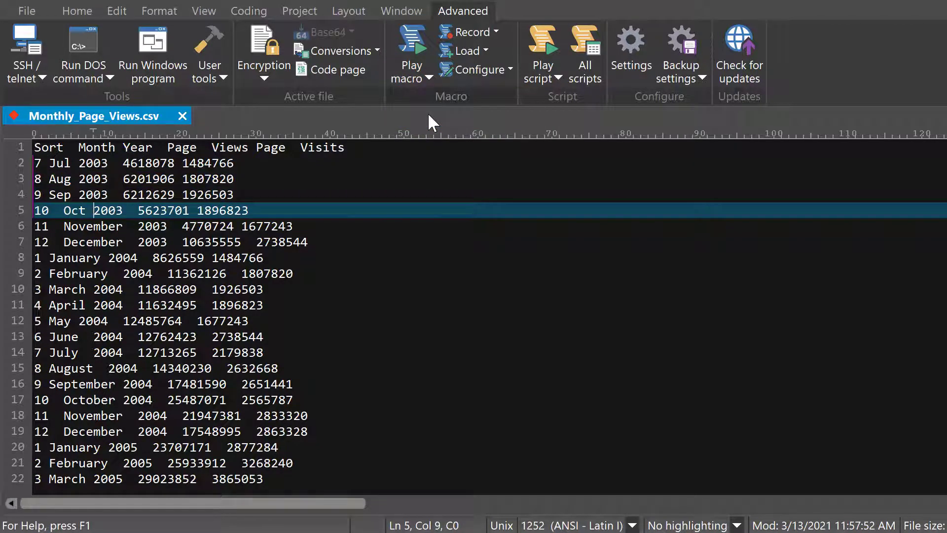
key(ctrl+m)
key(ctrl+m)
key(ctrl+m)
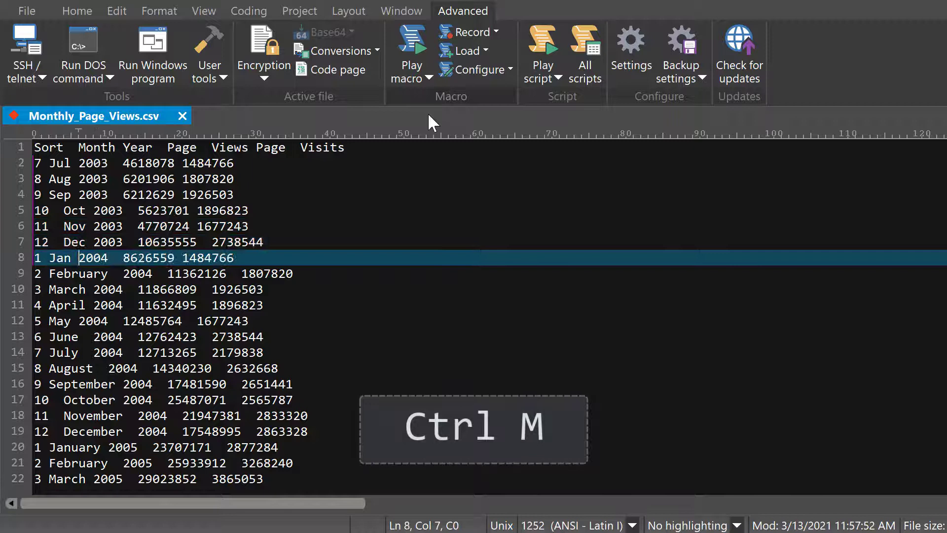
key(ctrl+m)
key(ctrl+m)
key(ctrl+m)
key(ctrl+m)
key(ctrl+m)
key(ctrl+m)
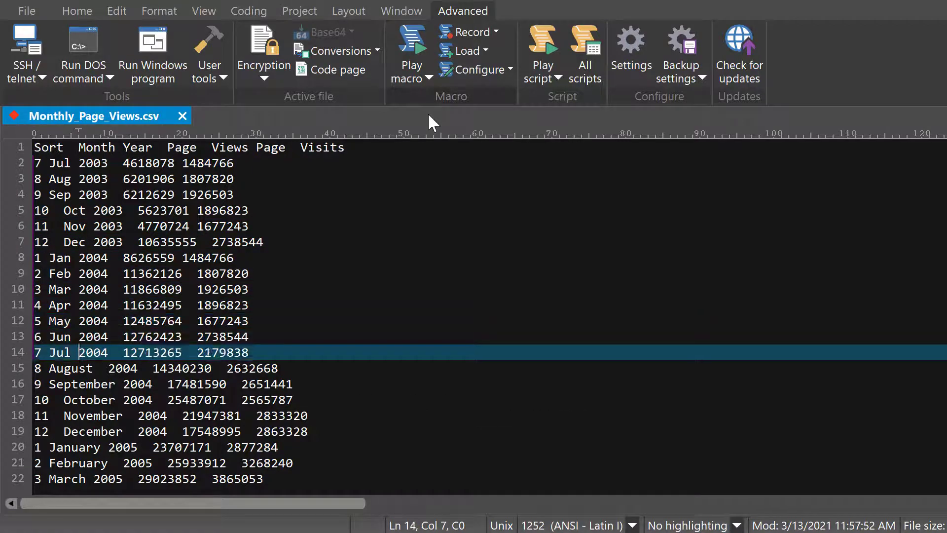
key(ctrl+m)
key(ctrl+m)
key(ctrl+m)
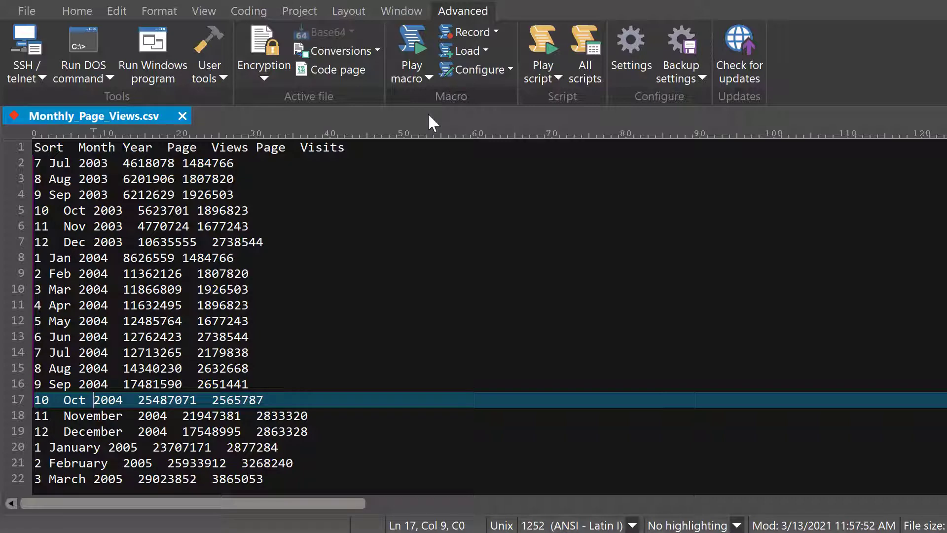
click(418, 72)
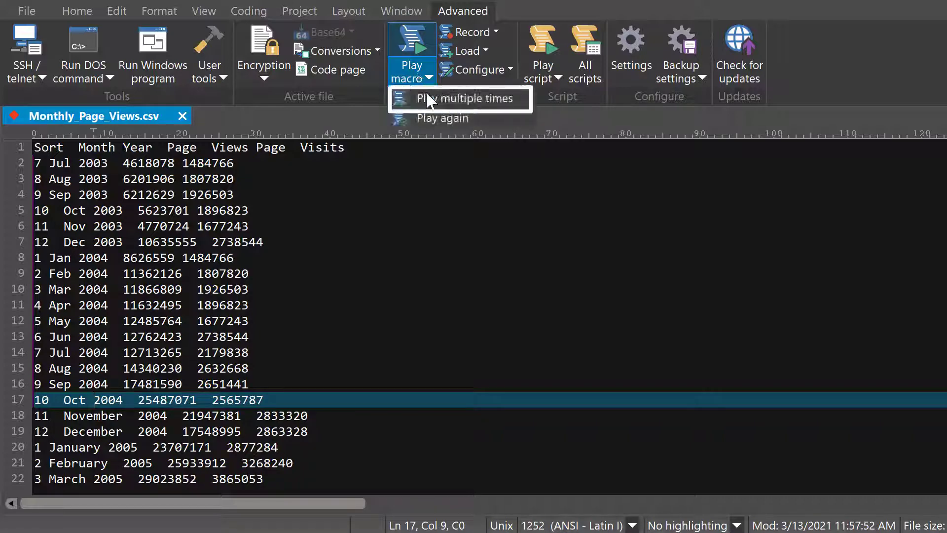
click(426, 96)
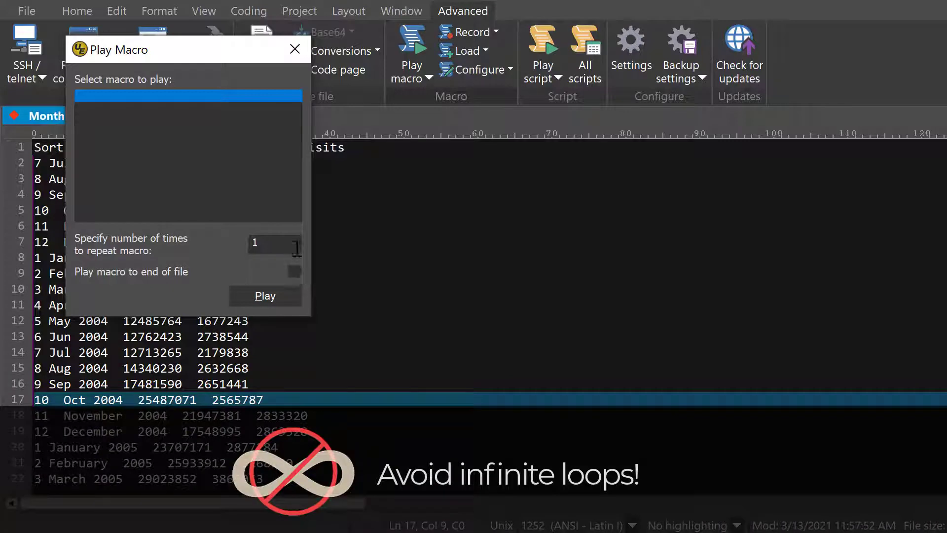
click(294, 48)
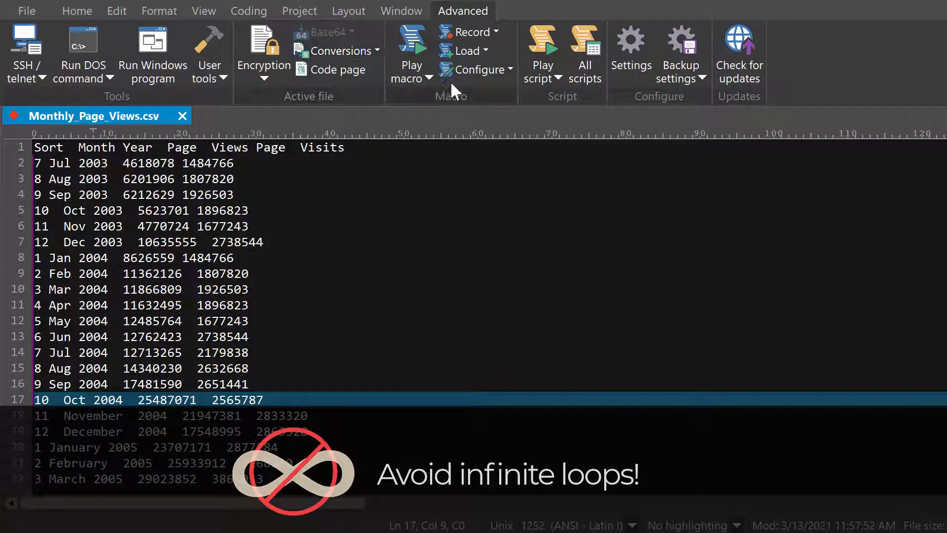
click(462, 70)
- Append 'Key END' as the macro's last command and save the update
click(452, 260)
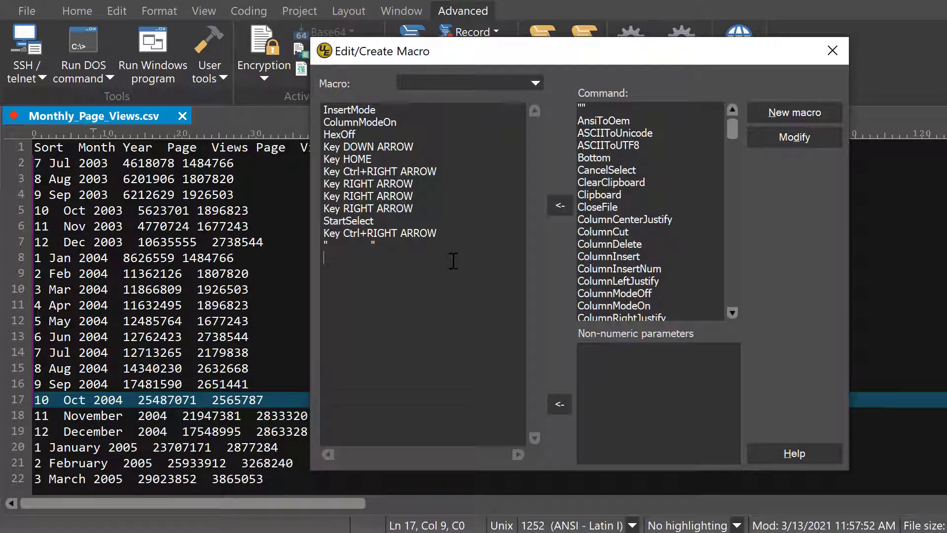
text(Key END)
click(834, 52)
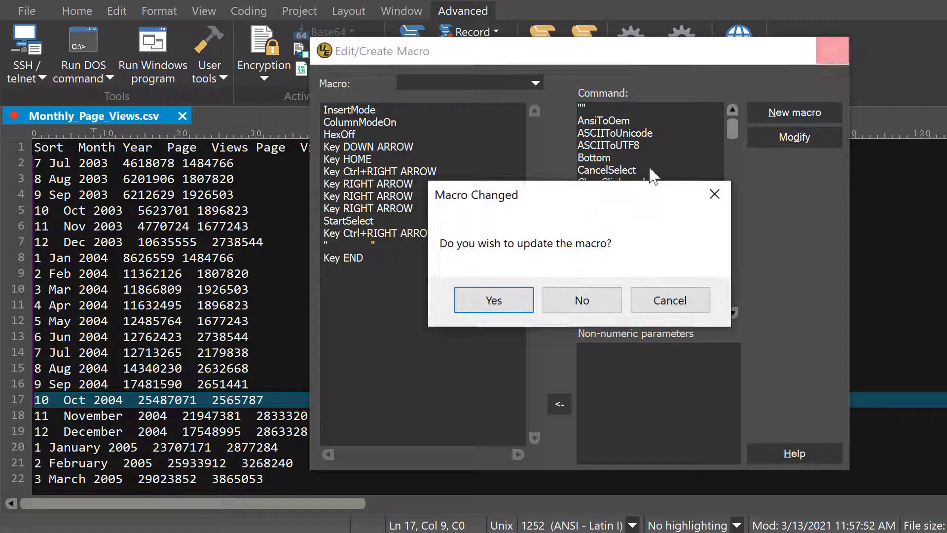
click(504, 298)
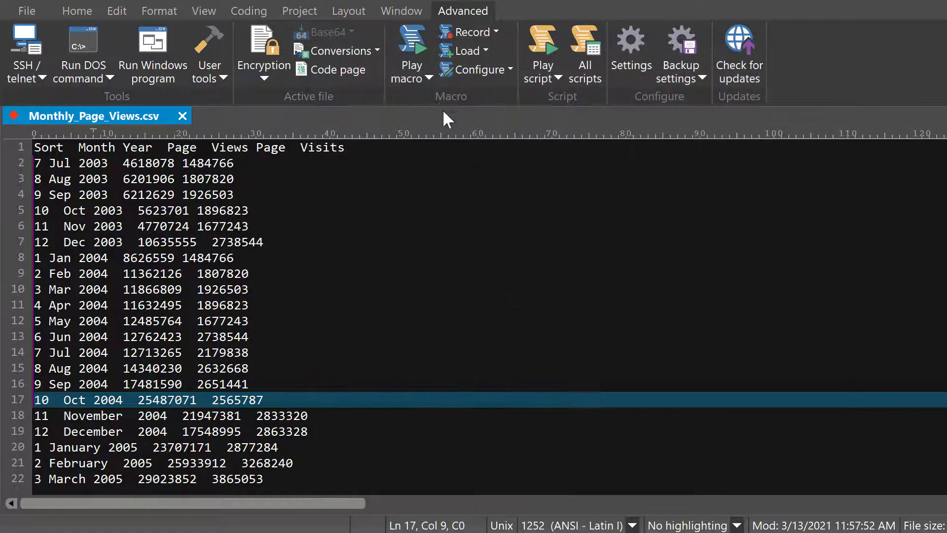
- Play the macro multiple times with 'Play macro to end of file' ticked
click(418, 84)
click(429, 95)
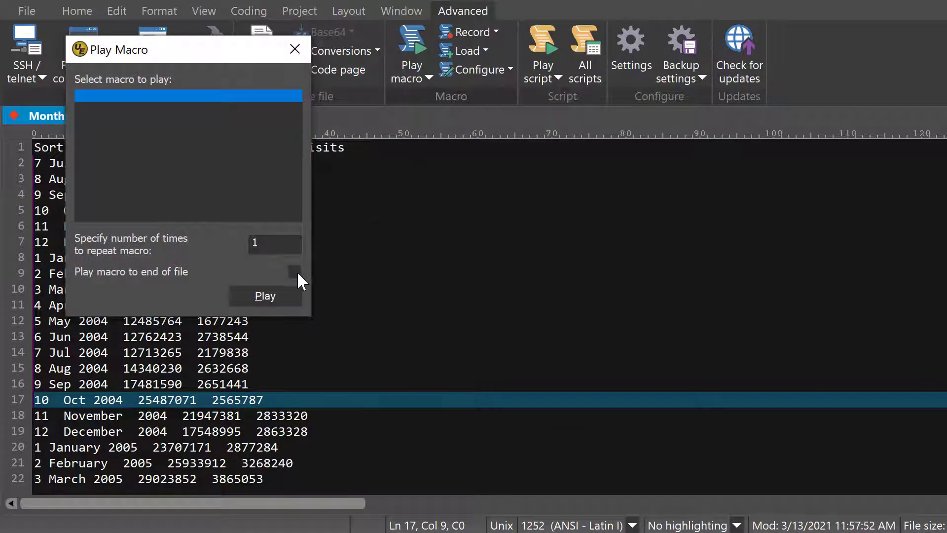
click(295, 272)
click(265, 296)
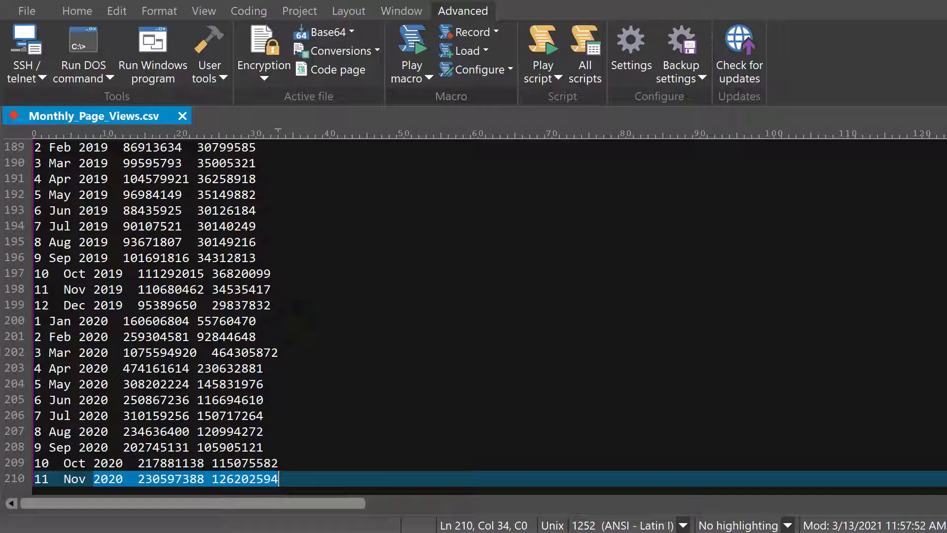
scroll(299, 301, up, 2)
scroll(298, 301, up, 4)
scroll(298, 301, up, 4)
scroll(298, 302, up, 2)
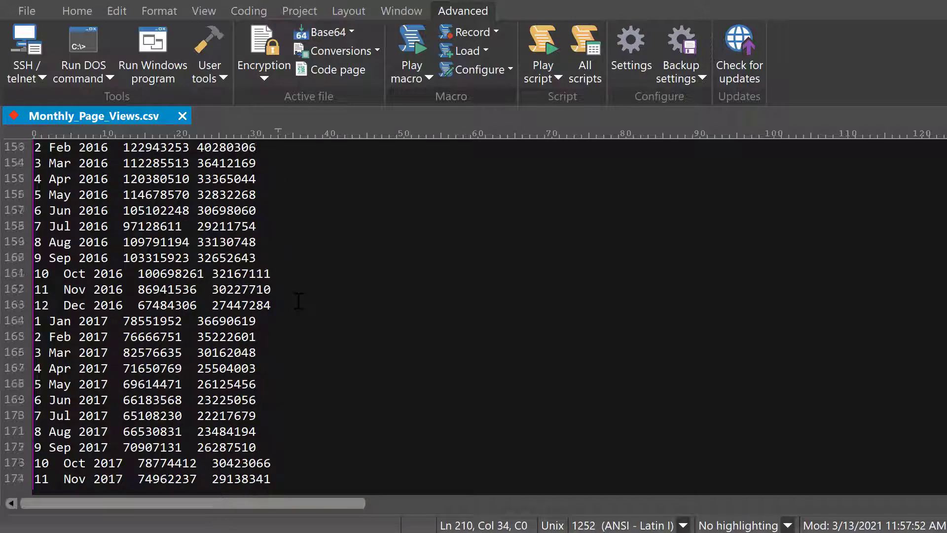
scroll(299, 302, up, 3)
scroll(298, 301, up, 3)
scroll(298, 301, up, 4)
scroll(298, 301, up, 6)
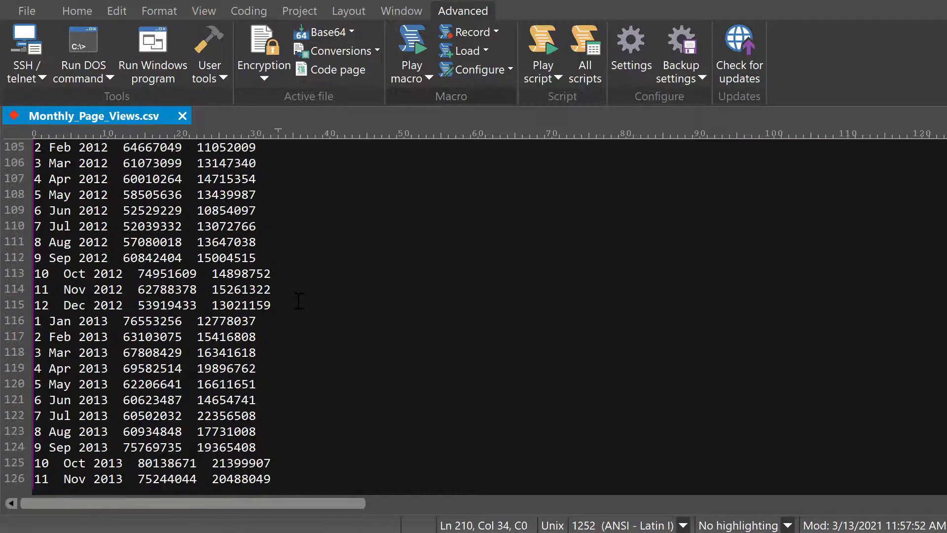
scroll(298, 302, up, 3)
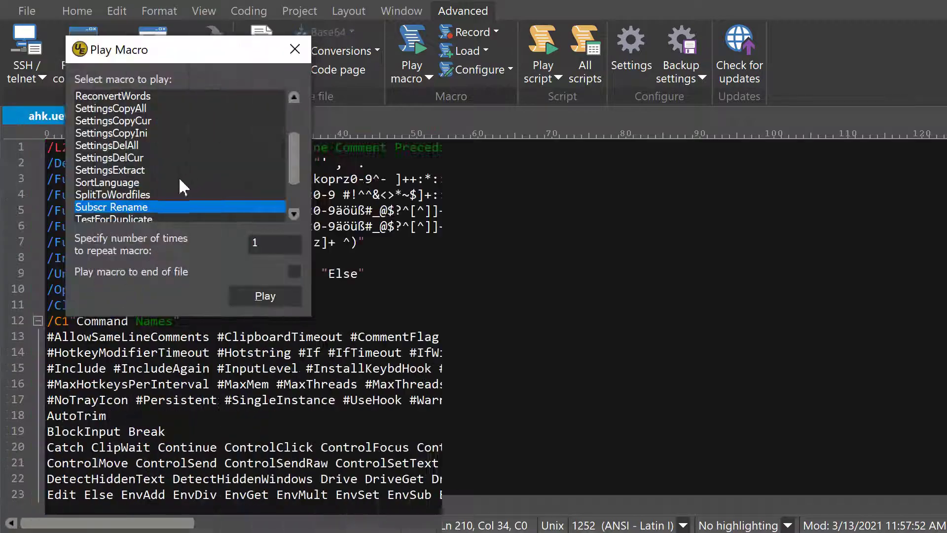
- Select the SortLanguage macro and play it on the ahk file
click(179, 182)
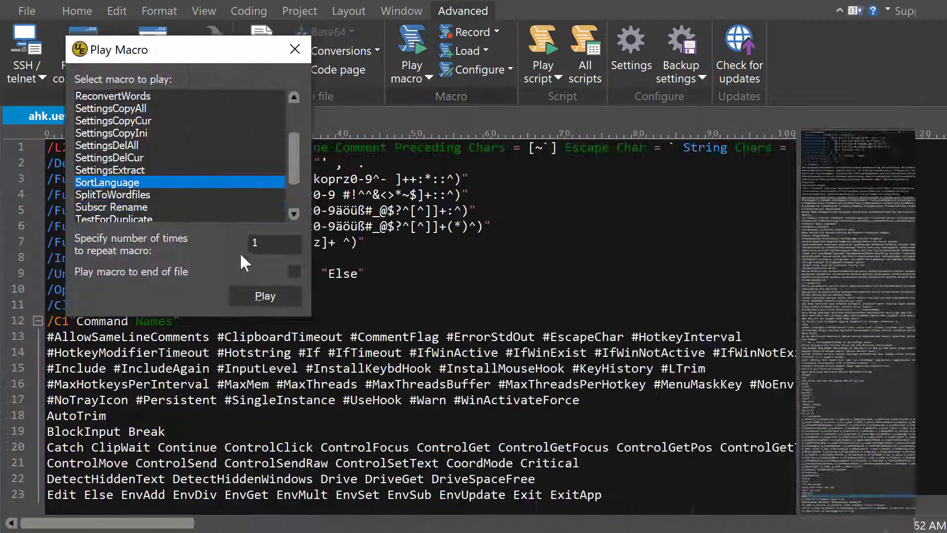
click(265, 294)
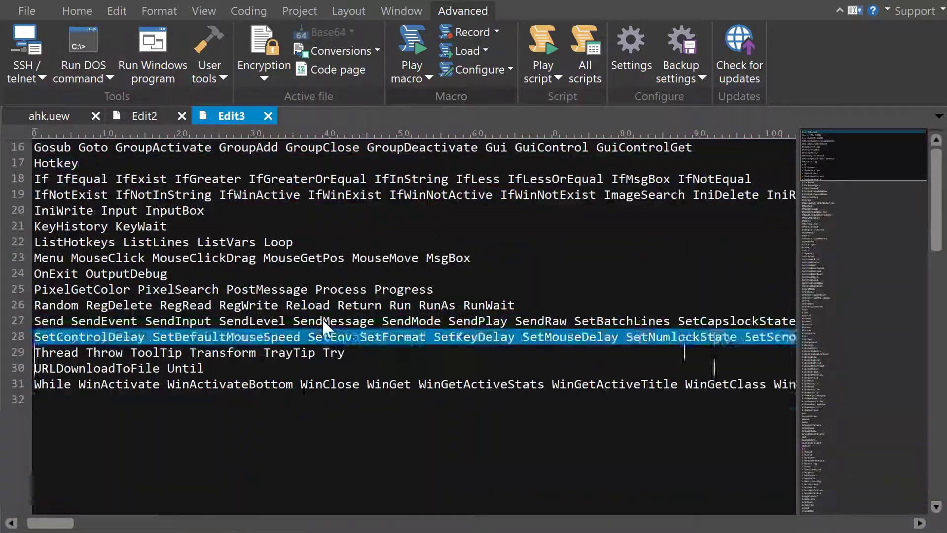